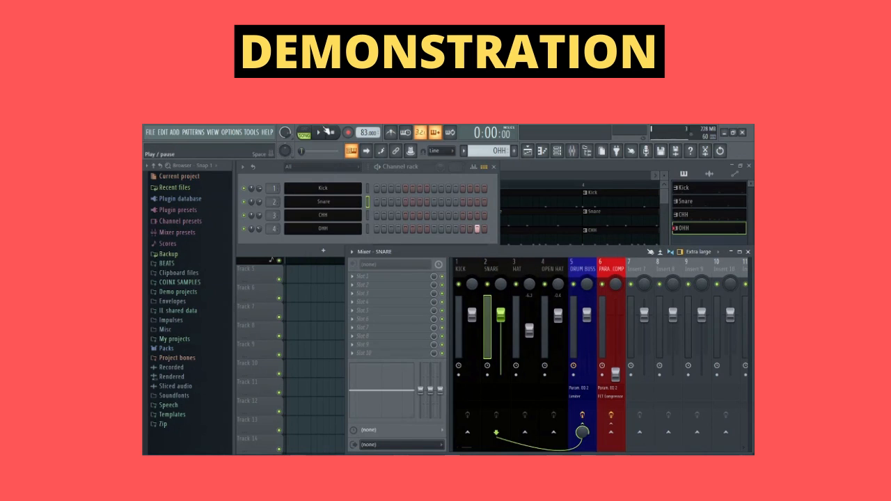
Close the channel rack, bring up the mixer, and play the drum arrangement briefly before stopping it.
{"action": "left_click", "coordinate": [534, 166]}
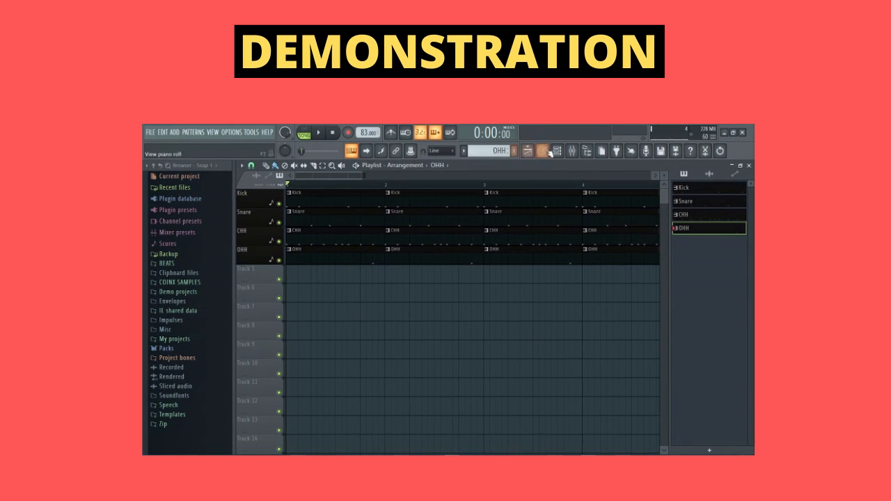
{"action": "key", "text": "F9"}
{"action": "left_click", "coordinate": [319, 133]}
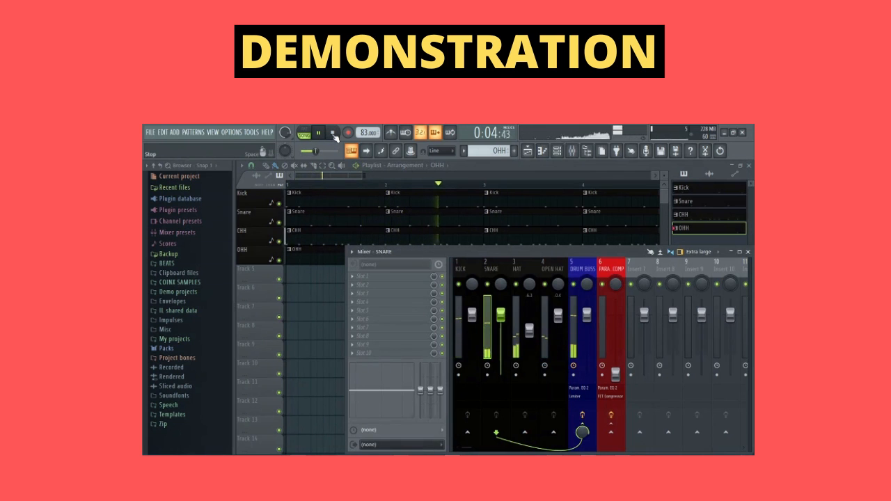
{"action": "left_click", "coordinate": [334, 135]}
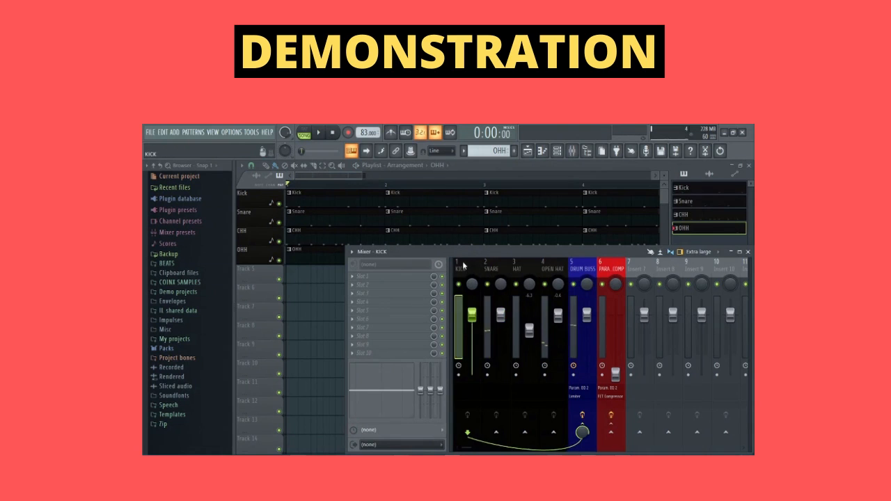
Inspect the mixer routing of the HAT, OPEN HAT, KICK and SNARE tracks one by one.
{"action": "left_click", "coordinate": [515, 268]}
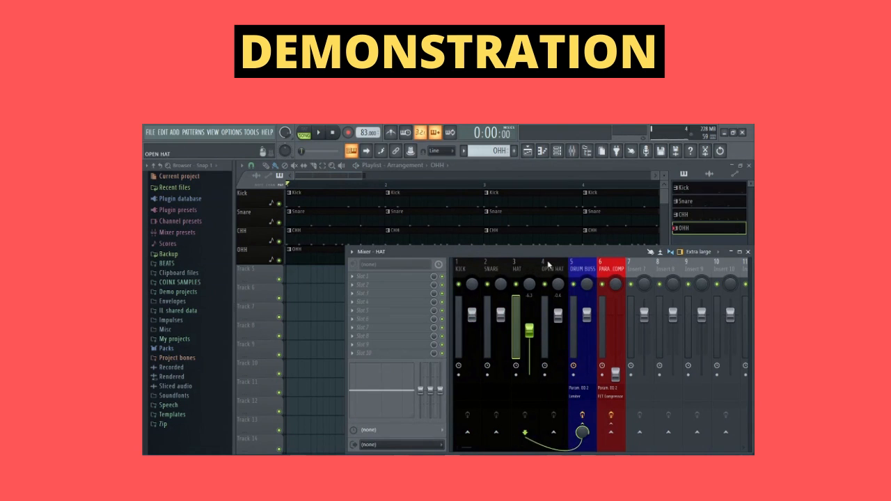
{"action": "left_click", "coordinate": [553, 268]}
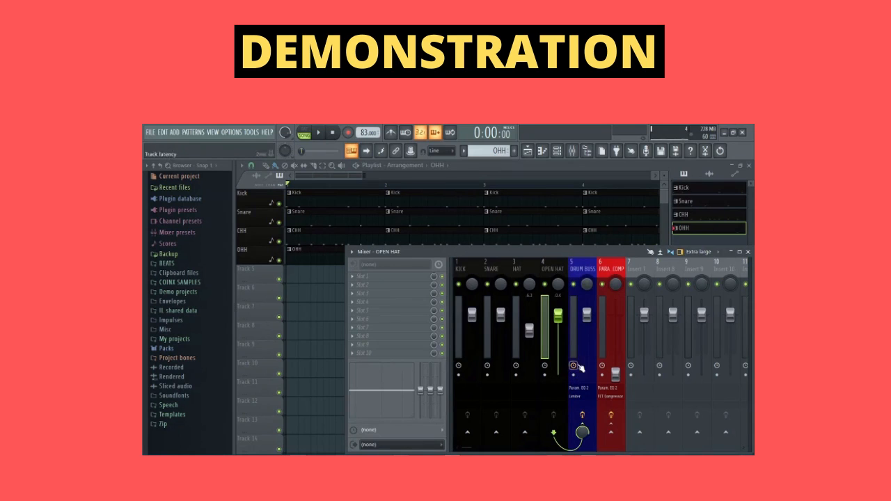
{"action": "left_click", "coordinate": [464, 273]}
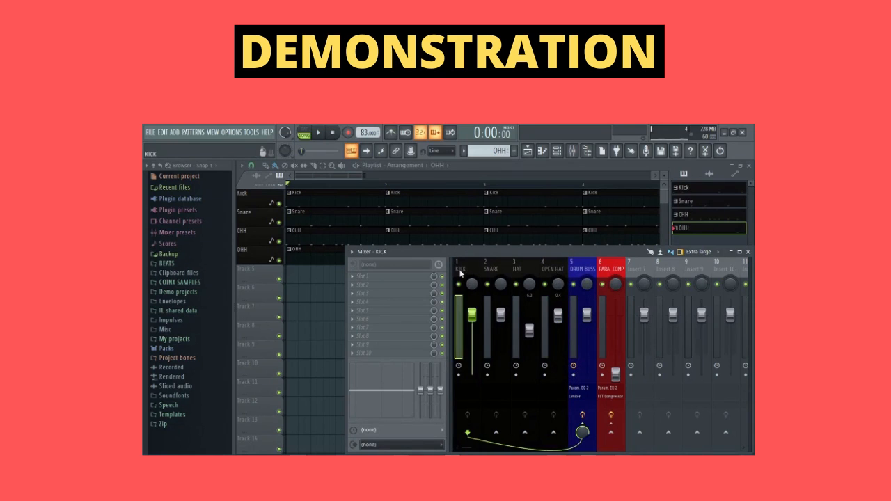
{"action": "left_click", "coordinate": [487, 268]}
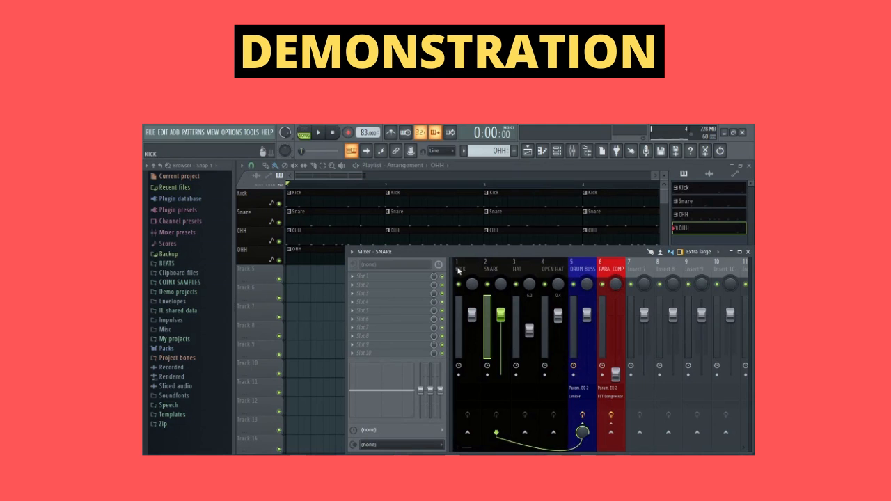
Route the KICK, SNARE, HAT and OPEN HAT mixer tracks together to the DRUM BUSS track only.
{"action": "left_click_drag", "start_coordinate": [459, 271], "coordinate": [551, 271]}
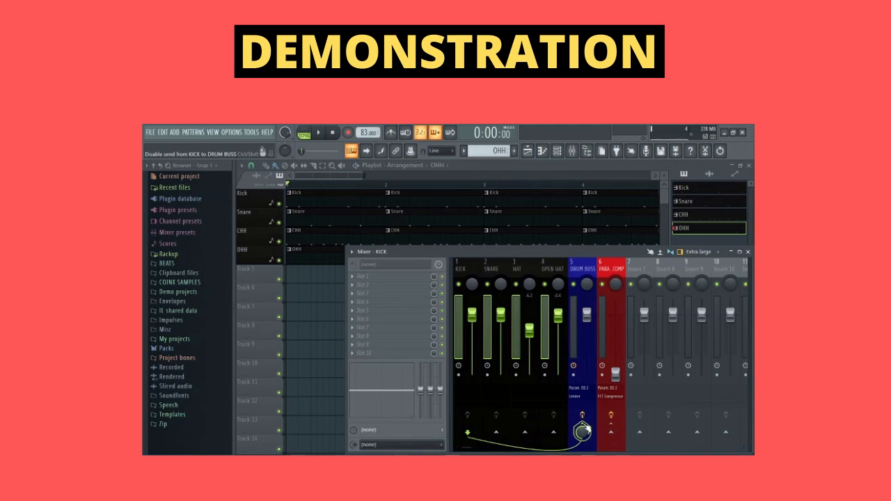
{"action": "right_click", "coordinate": [582, 431]}
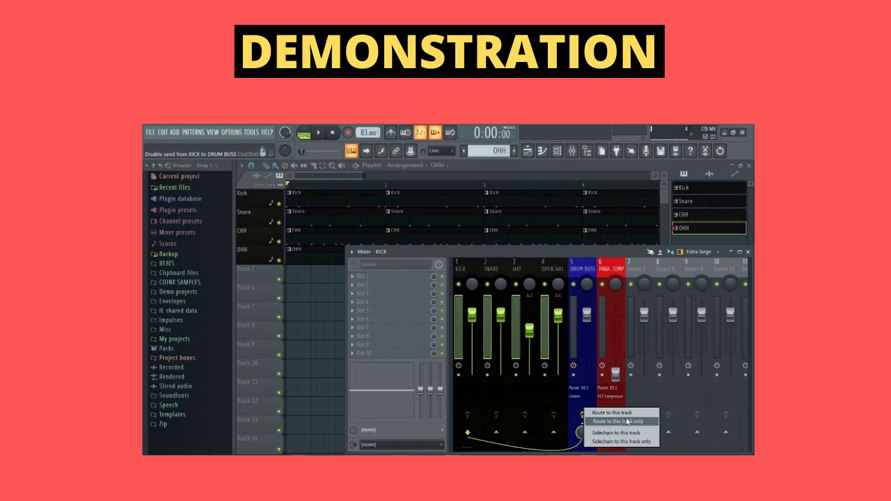
{"action": "left_click", "coordinate": [618, 422]}
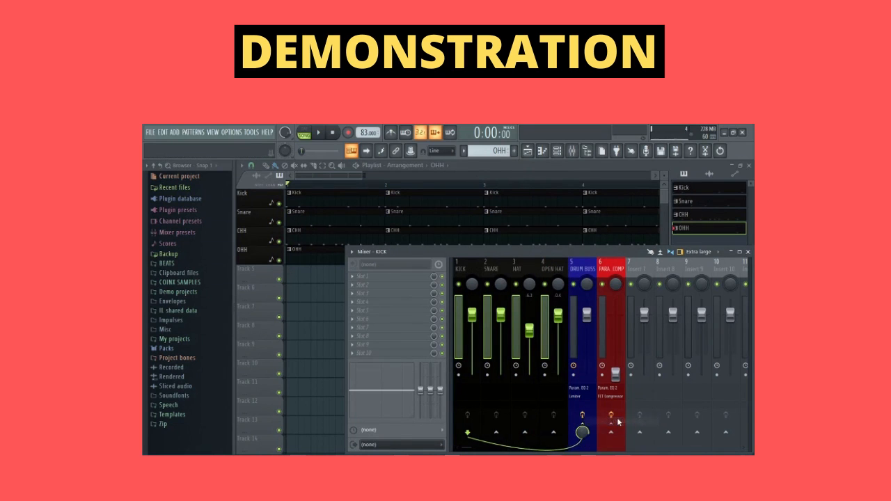
Open the name and colour settings of mixer track 5 and accept the name DRUM BUSS with blue.
{"action": "left_click", "coordinate": [577, 270]}
{"action": "right_click", "coordinate": [579, 271]}
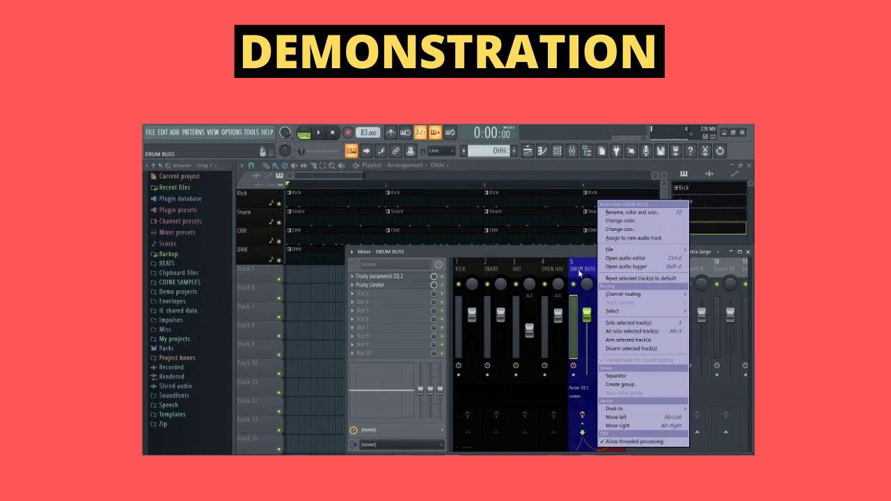
{"action": "left_click", "coordinate": [619, 214]}
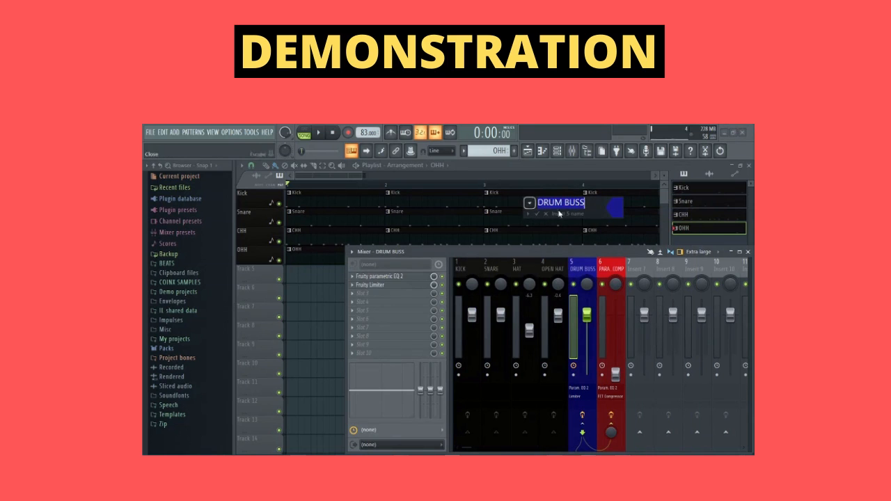
{"action": "left_click", "coordinate": [537, 215]}
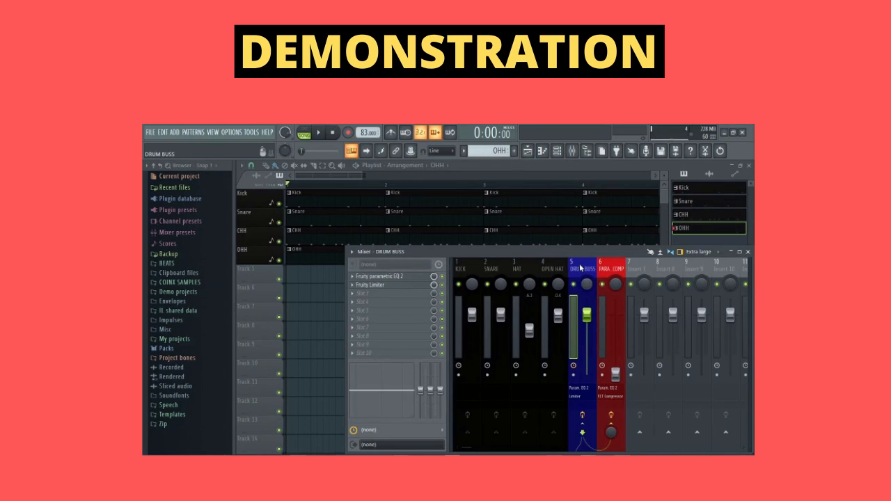
Load the 20Hz + 18kHz cut preset in DRUM BUSS's Fruity parametric EQ 2 and close the plugin.
{"action": "left_click", "coordinate": [394, 277]}
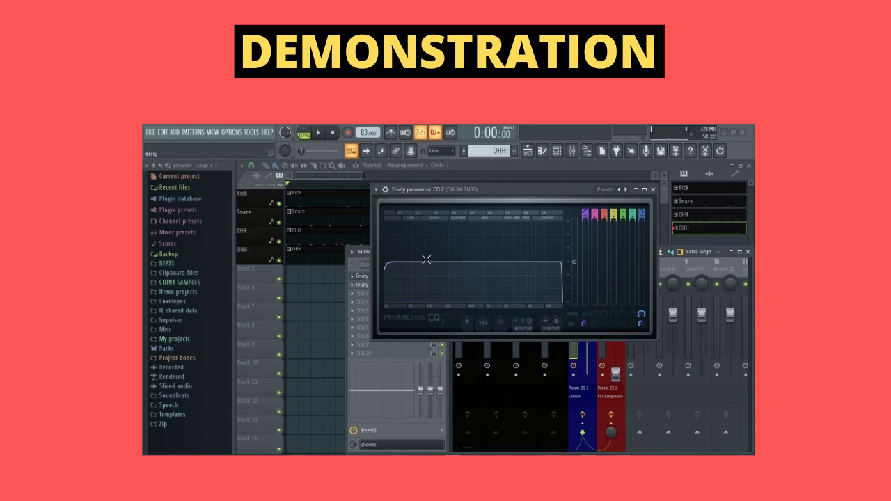
{"action": "left_click", "coordinate": [619, 189]}
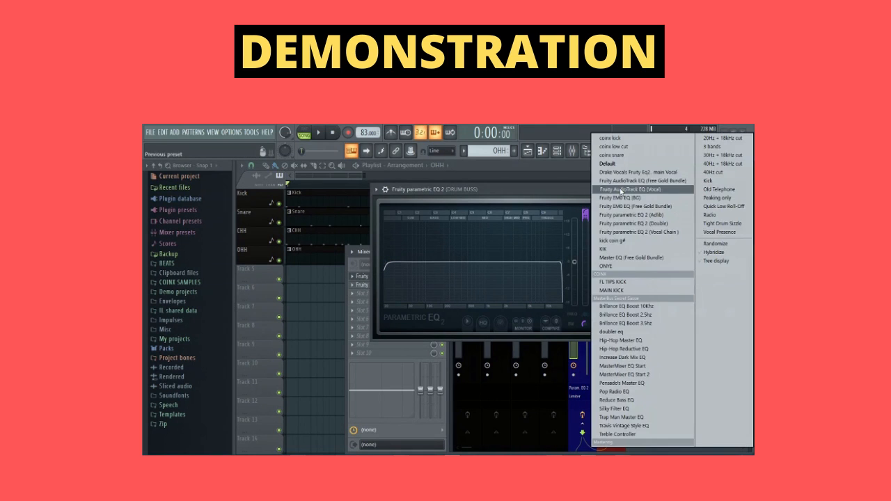
{"action": "left_click", "coordinate": [719, 141]}
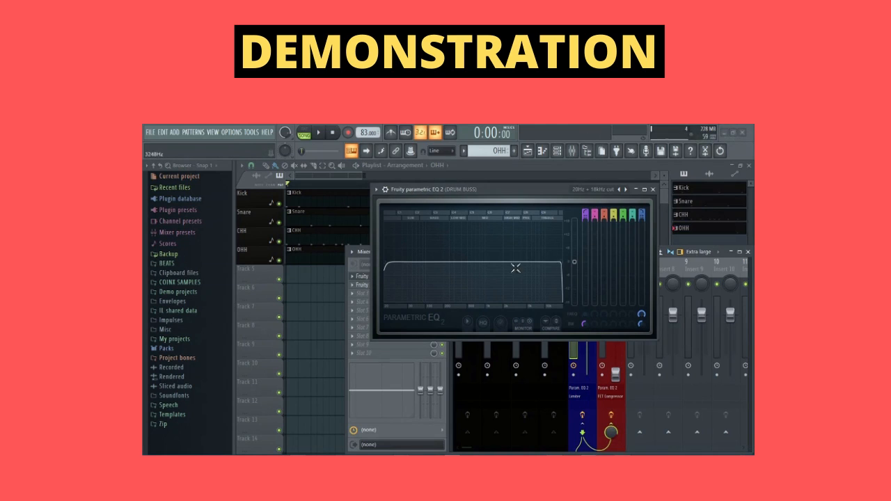
{"action": "left_click", "coordinate": [653, 190]}
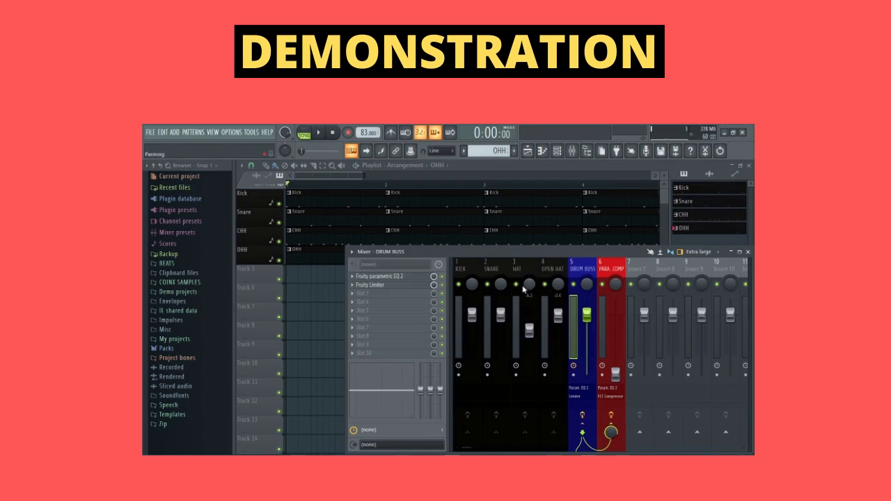
Examine the Fruity Limiter's compression on DRUM BUSS while the drums play, stop playback and close the plugin.
{"action": "left_click", "coordinate": [381, 286]}
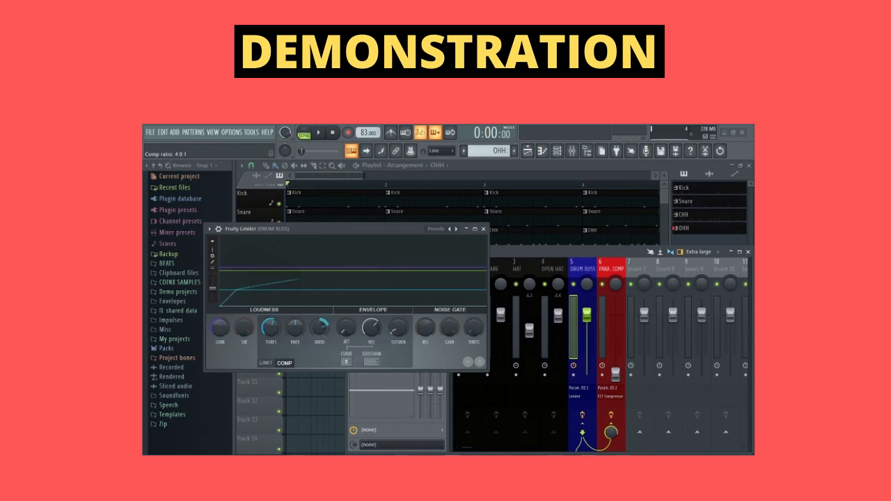
{"action": "key", "text": "space"}
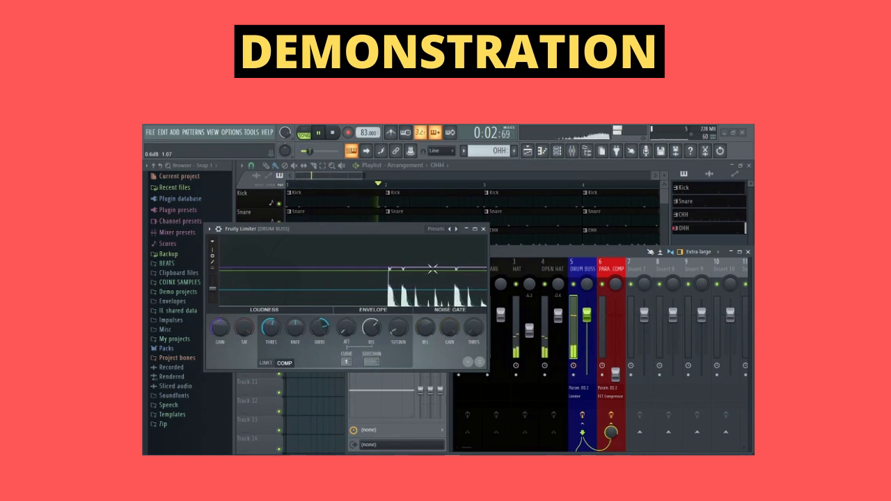
{"action": "key", "text": "space"}
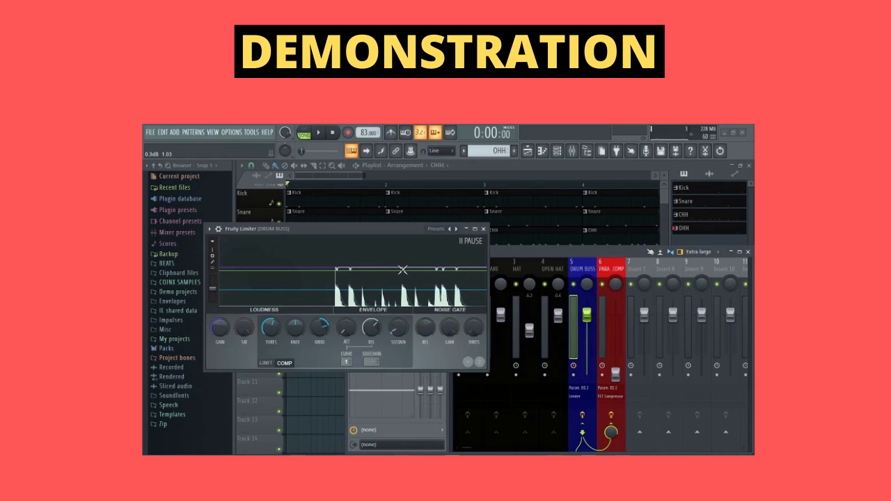
{"action": "left_click", "coordinate": [483, 228]}
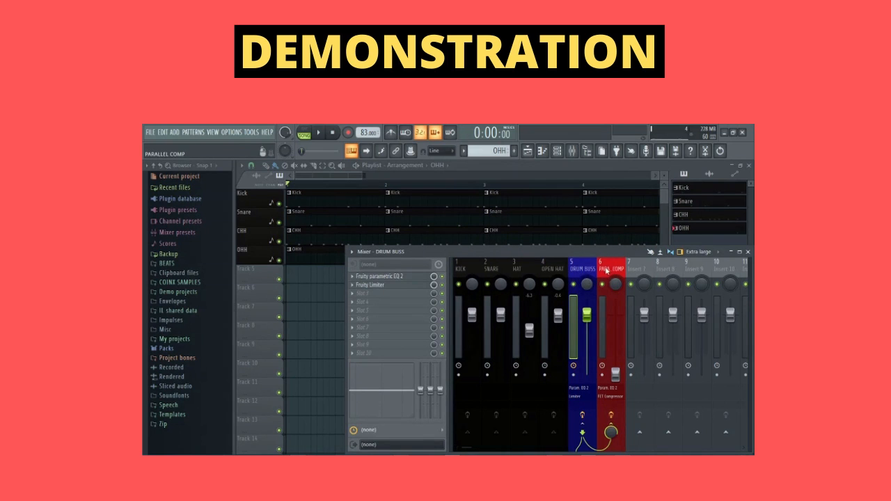
Open the name and colour settings of mixer track 6 and accept the name PARALLEL COMP with red.
{"action": "left_click", "coordinate": [607, 271]}
{"action": "right_click", "coordinate": [610, 273]}
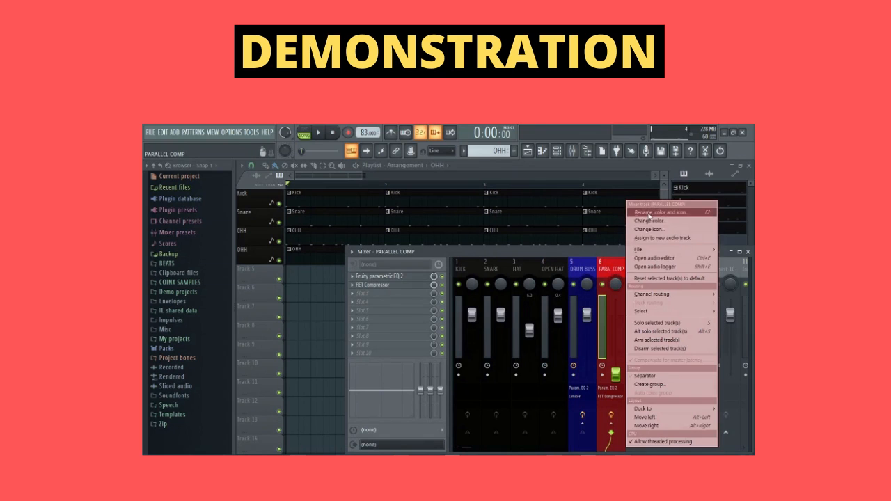
{"action": "left_click", "coordinate": [662, 215]}
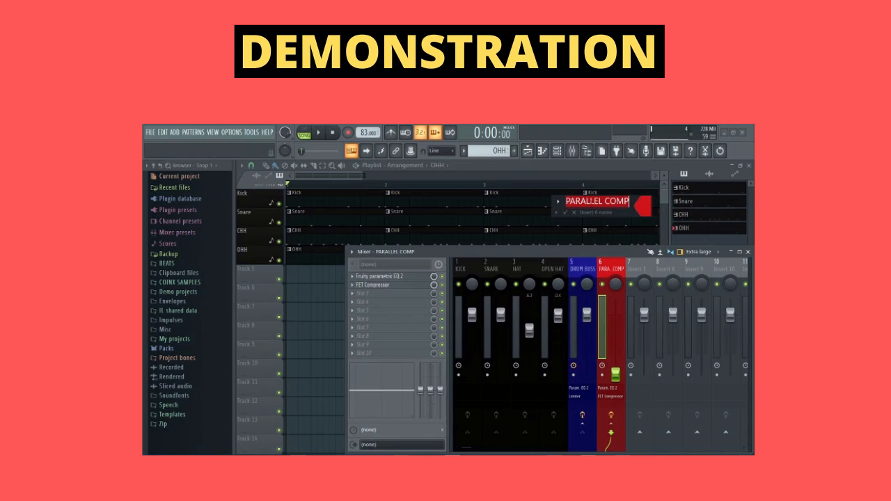
{"action": "left_click", "coordinate": [565, 214]}
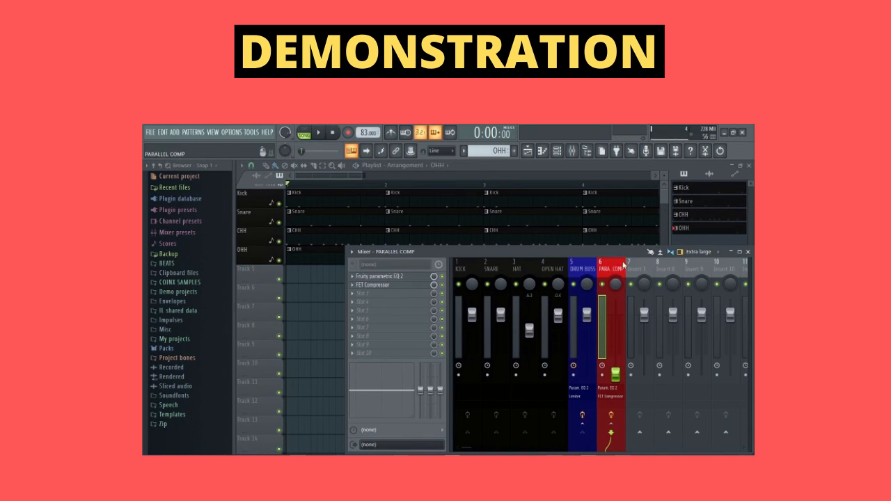
Review the Fruity parametric EQ 2 curve and the FET Compressor settings on the PARALLEL COMP track, closing each plugin.
{"action": "left_click", "coordinate": [403, 276]}
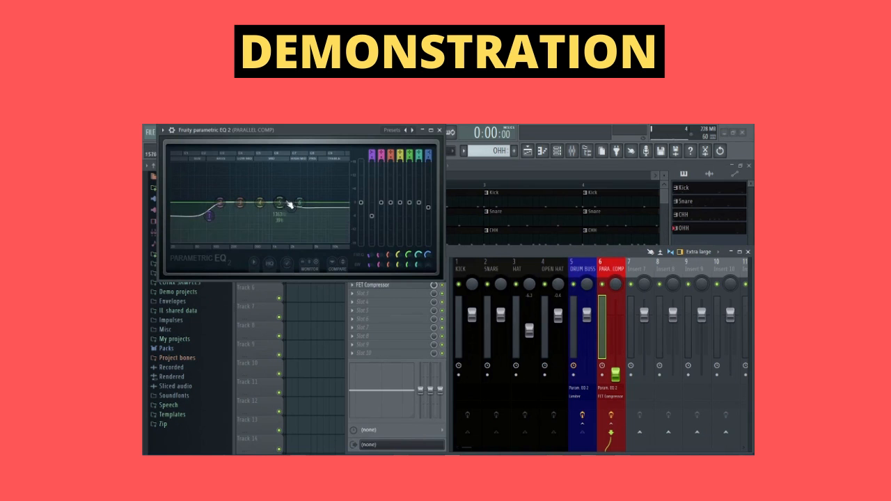
{"action": "left_click", "coordinate": [439, 131]}
{"action": "left_click", "coordinate": [404, 287]}
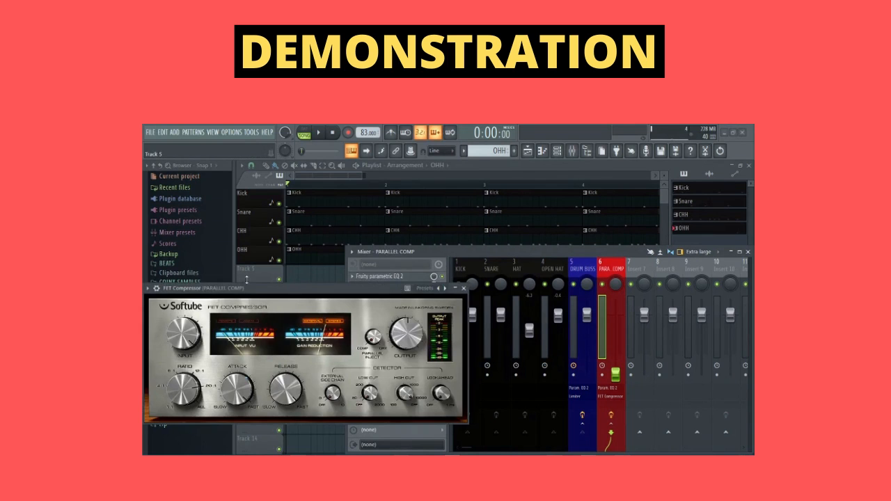
{"action": "mouse_move", "coordinate": [255, 291]}
{"action": "left_mouse_down"}
{"action": "mouse_move", "coordinate": [272, 258]}
{"action": "mouse_move", "coordinate": [259, 306]}
{"action": "left_mouse_up"}
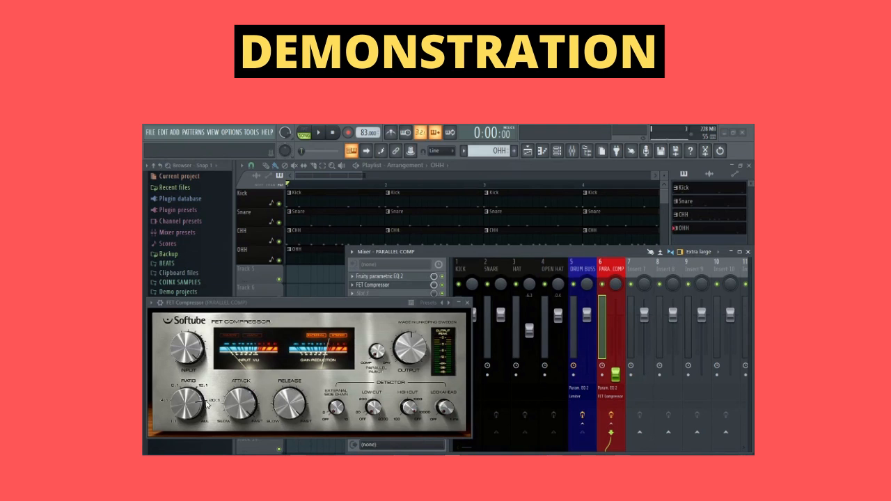
{"action": "left_click", "coordinate": [468, 304]}
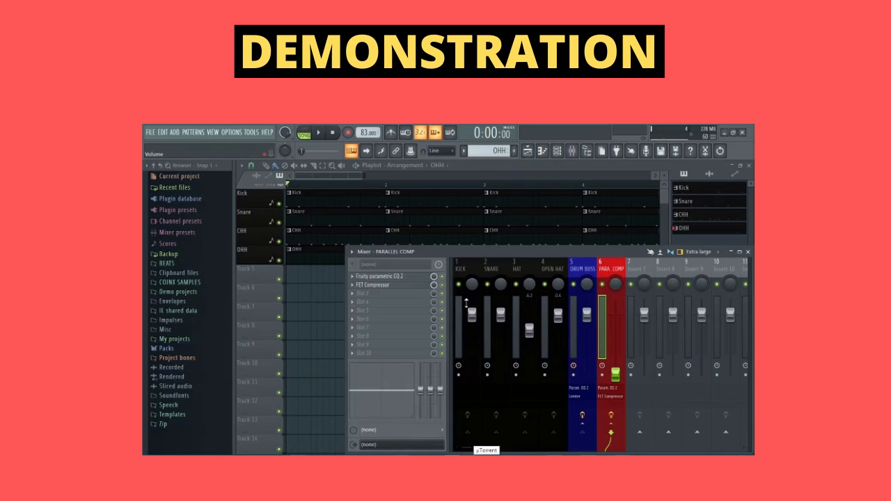
Route the DRUM BUSS track to the PARALLEL COMP track while keeping its existing routing.
{"action": "left_click", "coordinate": [577, 304]}
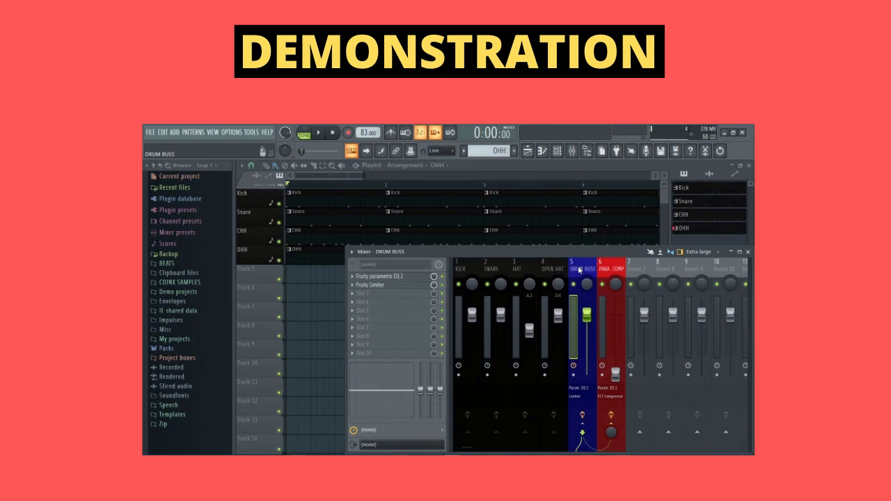
{"action": "right_click", "coordinate": [616, 411]}
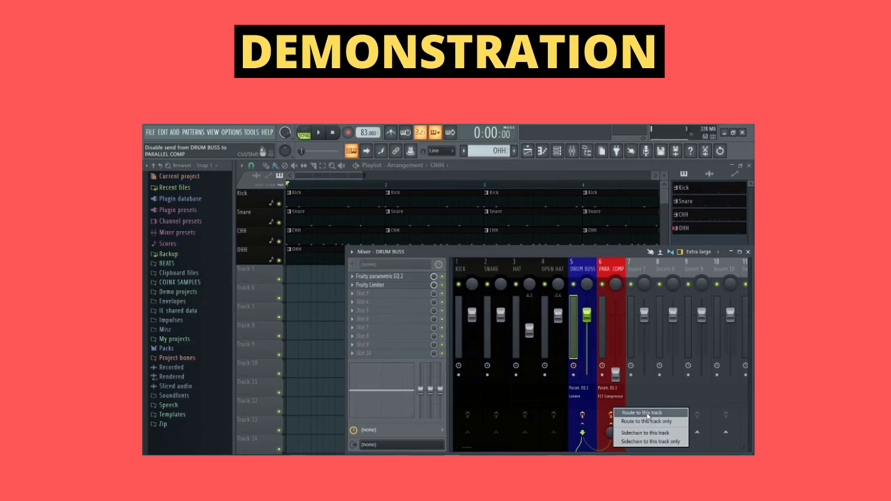
{"action": "left_click", "coordinate": [646, 413]}
Play the drums and compare the sound with PARALLEL COMP's fader raised, reset to its default level, and lowered fully.
{"action": "left_click", "coordinate": [616, 375]}
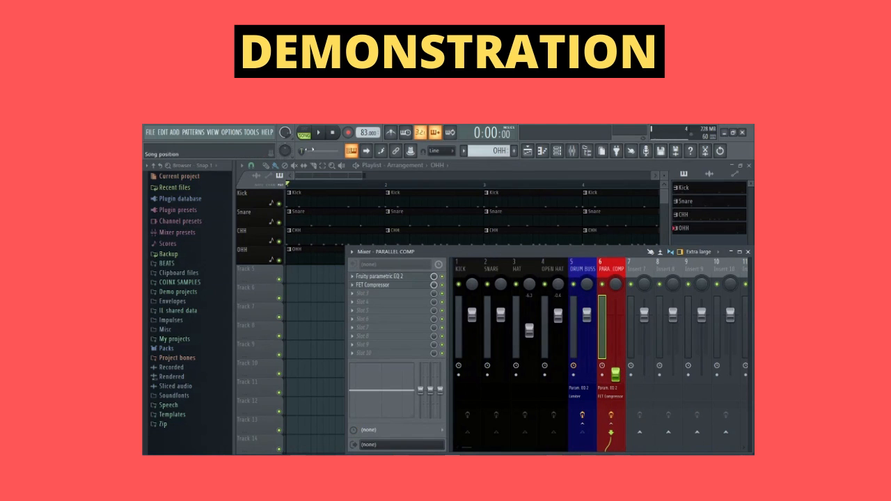
{"action": "left_click", "coordinate": [320, 135]}
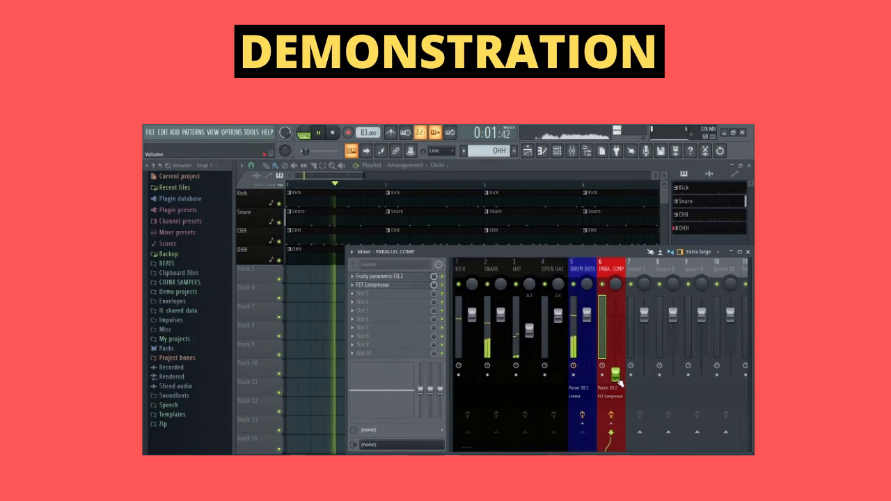
{"action": "left_click_drag", "start_coordinate": [616, 374], "coordinate": [615, 316]}
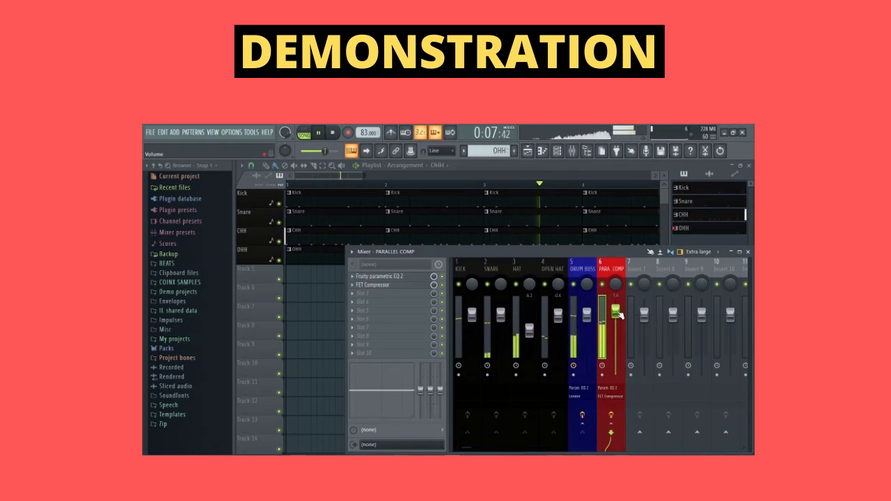
{"action": "right_click", "coordinate": [617, 317]}
{"action": "left_click", "coordinate": [630, 316]}
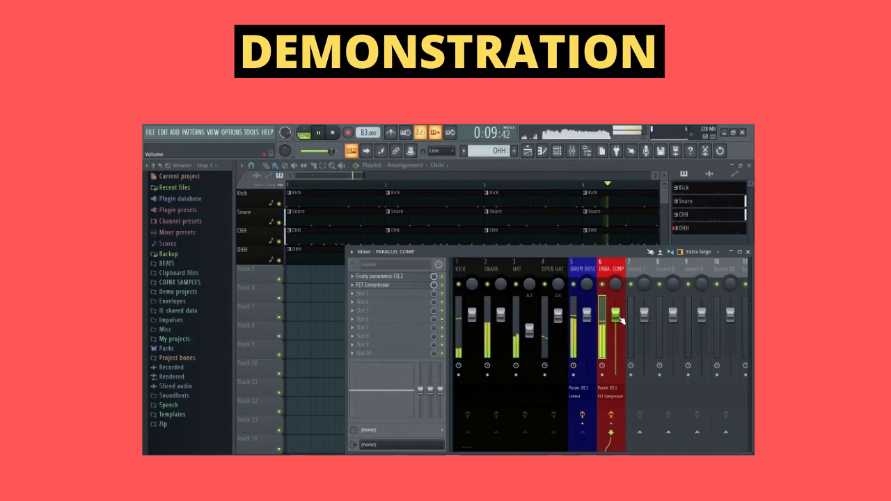
{"action": "left_click_drag", "start_coordinate": [615, 319], "coordinate": [616, 374]}
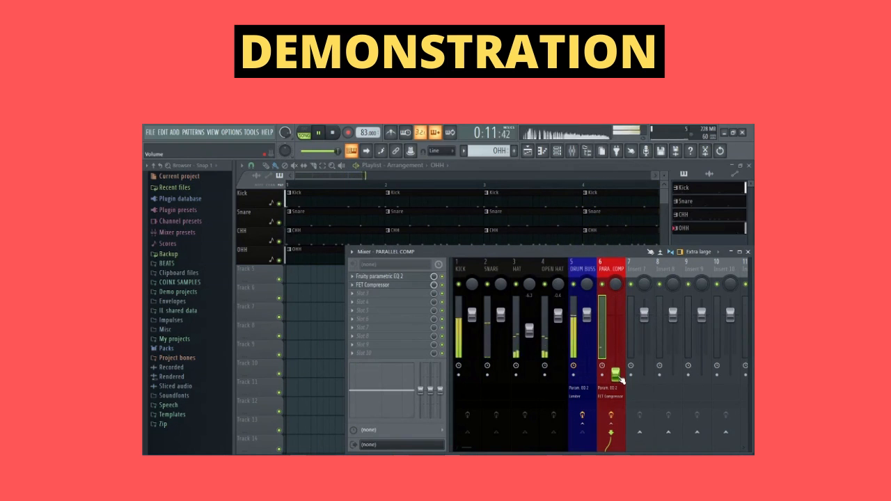
Stop playback and reset the DRUM BUSS track's send level to PARALLEL COMP to its default.
{"action": "key", "text": "space"}
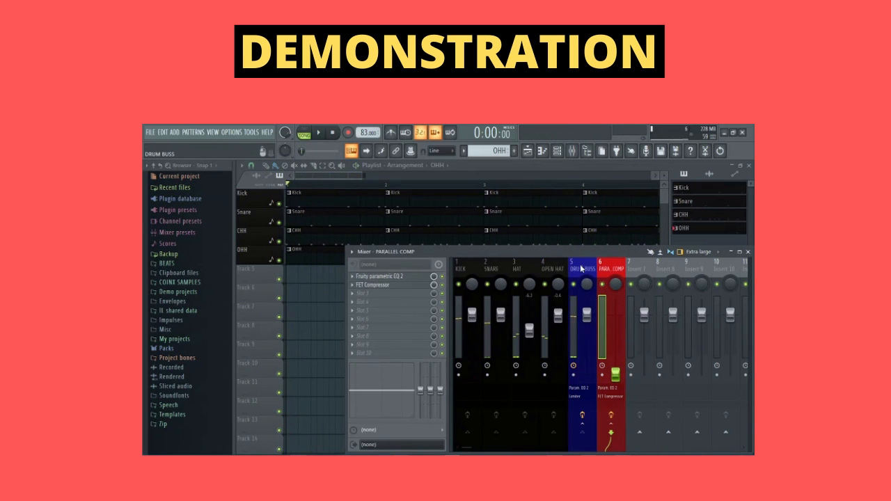
{"action": "left_click", "coordinate": [591, 300]}
{"action": "right_click", "coordinate": [612, 316]}
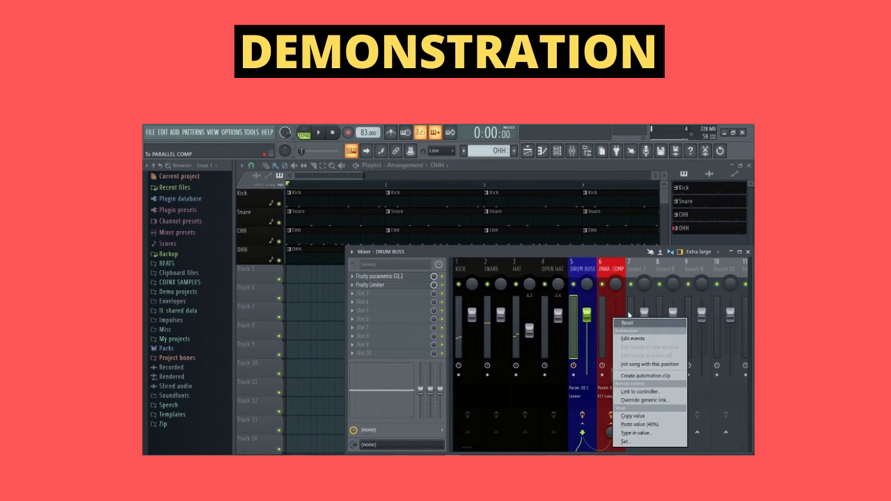
{"action": "left_click", "coordinate": [631, 323]}
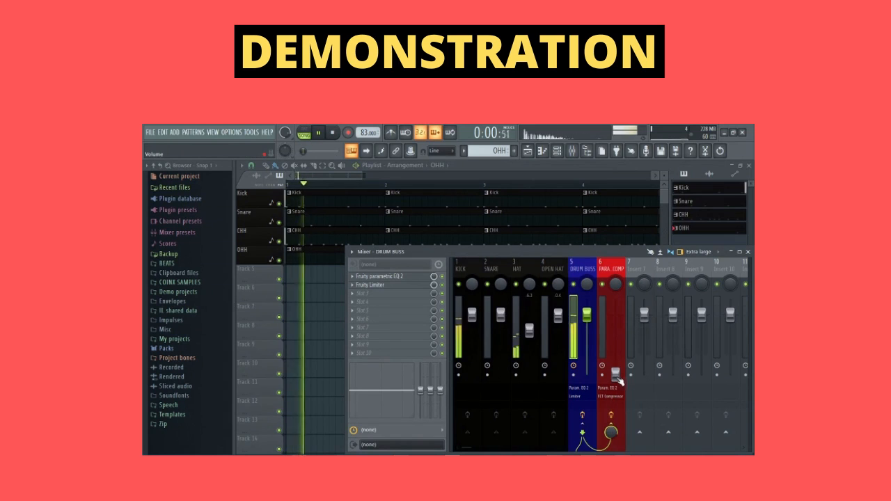
Blend in PARALLEL COMP during playback by raising its fader, pulling it back down, and pasting the copied 40% value as its level.
{"action": "left_click_drag", "start_coordinate": [616, 376], "coordinate": [618, 320]}
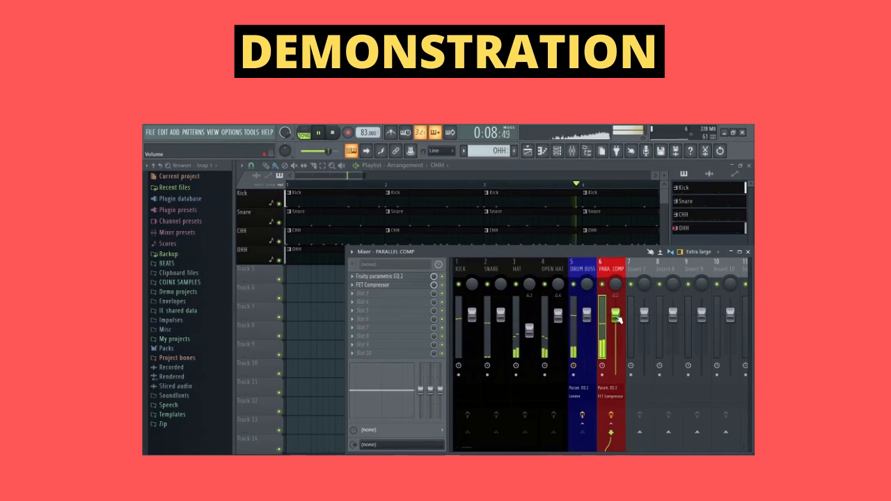
{"action": "left_click_drag", "start_coordinate": [618, 319], "coordinate": [615, 343]}
{"action": "right_click", "coordinate": [616, 343]}
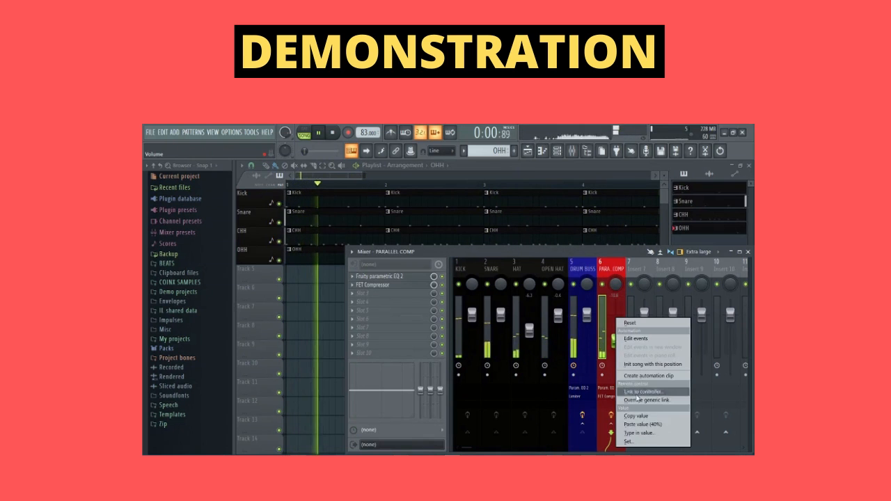
{"action": "left_click", "coordinate": [642, 424]}
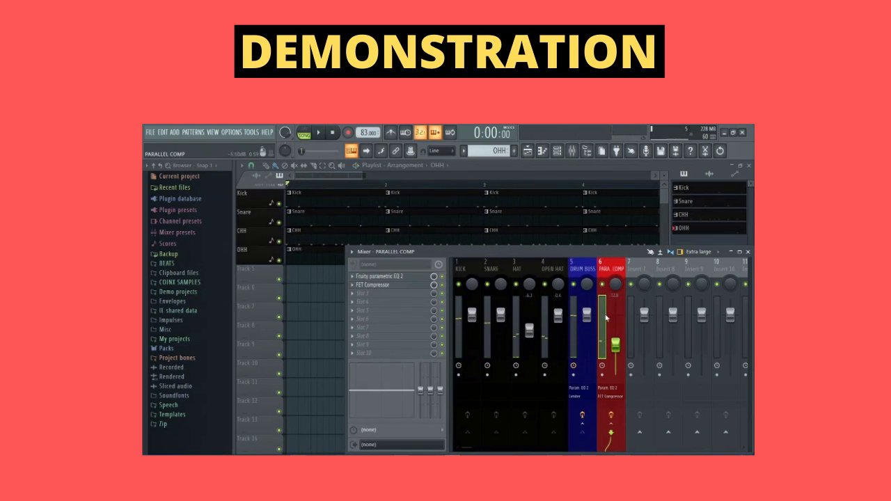
Open Fruity parametric EQ 2 on the PARALLEL COMP track and play the drums to watch its frequency display.
{"action": "left_click", "coordinate": [394, 278]}
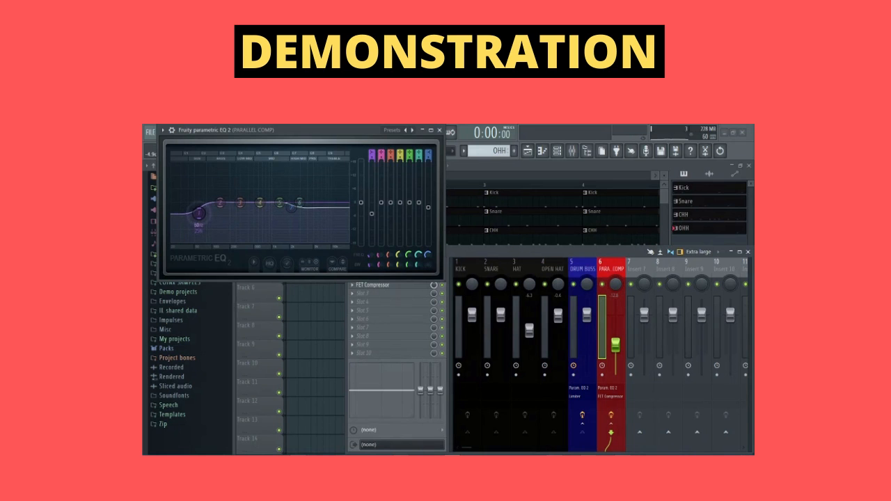
{"action": "key", "text": "space"}
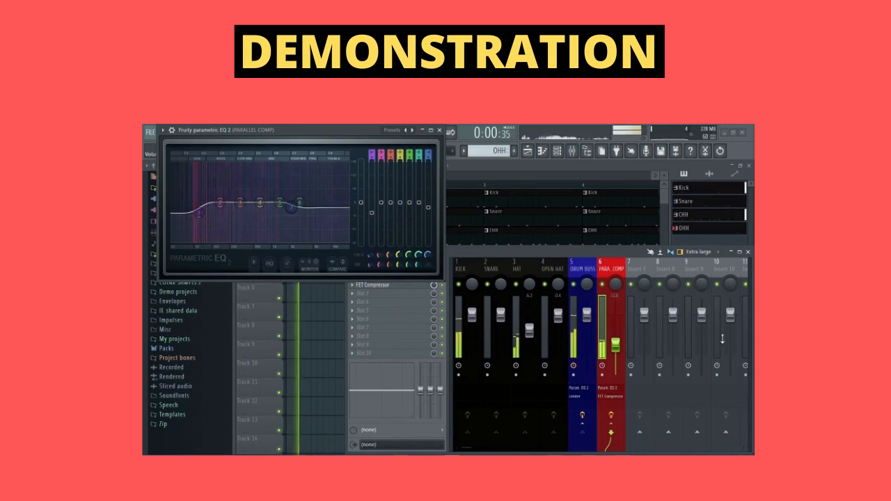